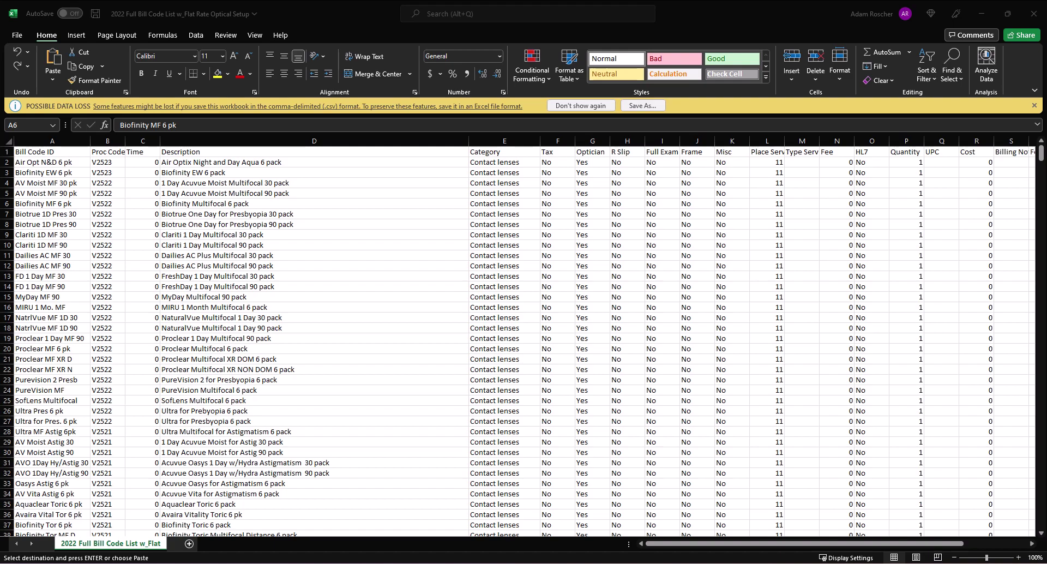
# - Delete row 5, the AV Moist MF 90 pk entry, from the bill code list
pyautogui.click(7, 193)
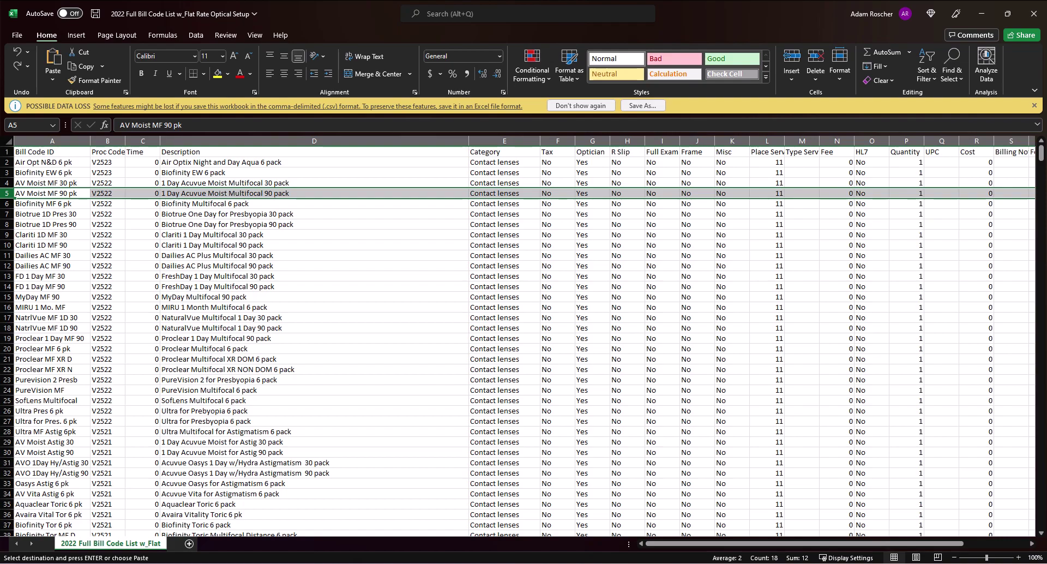
pyautogui.rightClick(7, 193)
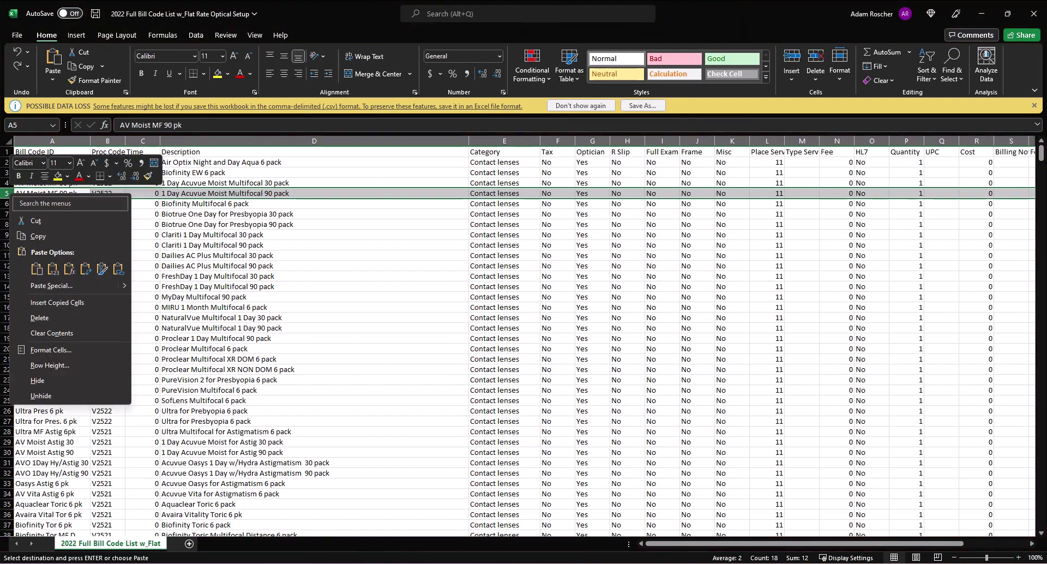
pyautogui.moveTo(111, 319)
pyautogui.mouseDown()
pyautogui.moveTo(62, 317)
pyautogui.moveTo(78, 334)
pyautogui.mouseUp()
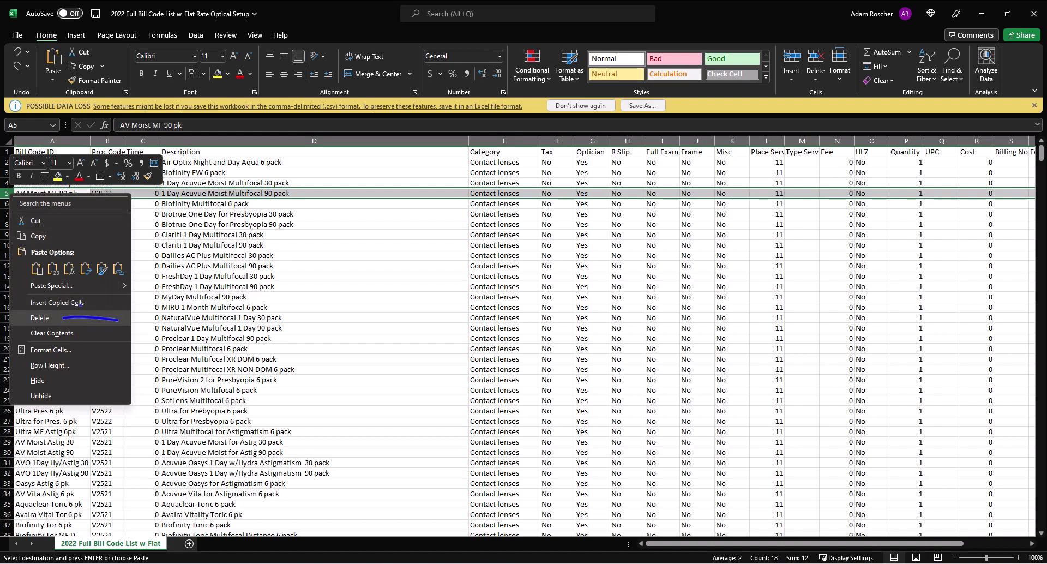
pyautogui.press('Escape')
pyautogui.hotkey('ctrl', '-')
# - Undo the accidental cell shift so row 15 reads MIRU 1 Mo. MF, V2522, then select row 15
pyautogui.rightClick(57, 296)
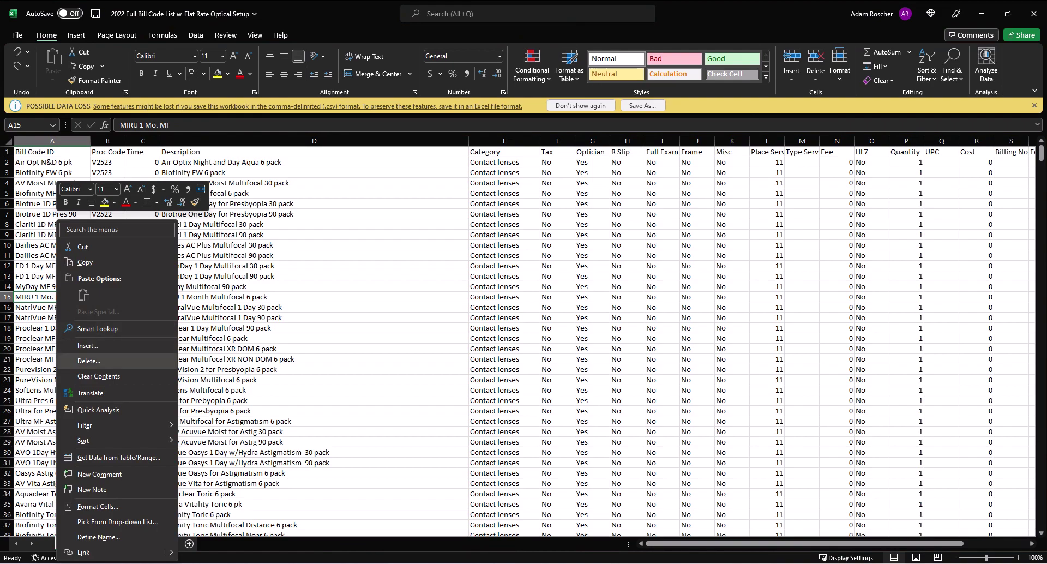
pyautogui.click(88, 361)
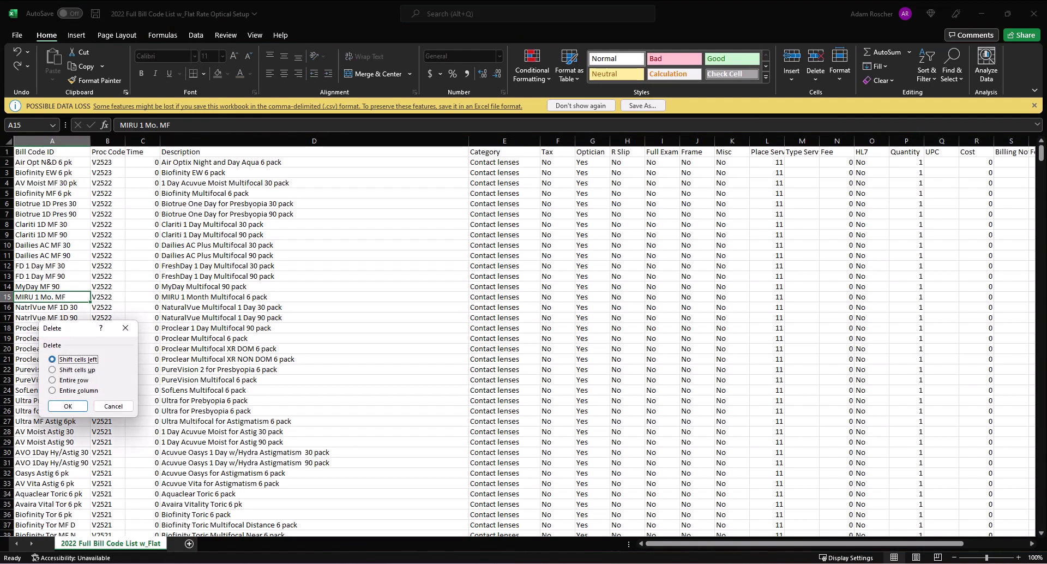
pyautogui.moveTo(201, 406)
pyautogui.mouseDown()
pyautogui.moveTo(146, 406)
pyautogui.moveTo(161, 424)
pyautogui.mouseUp()
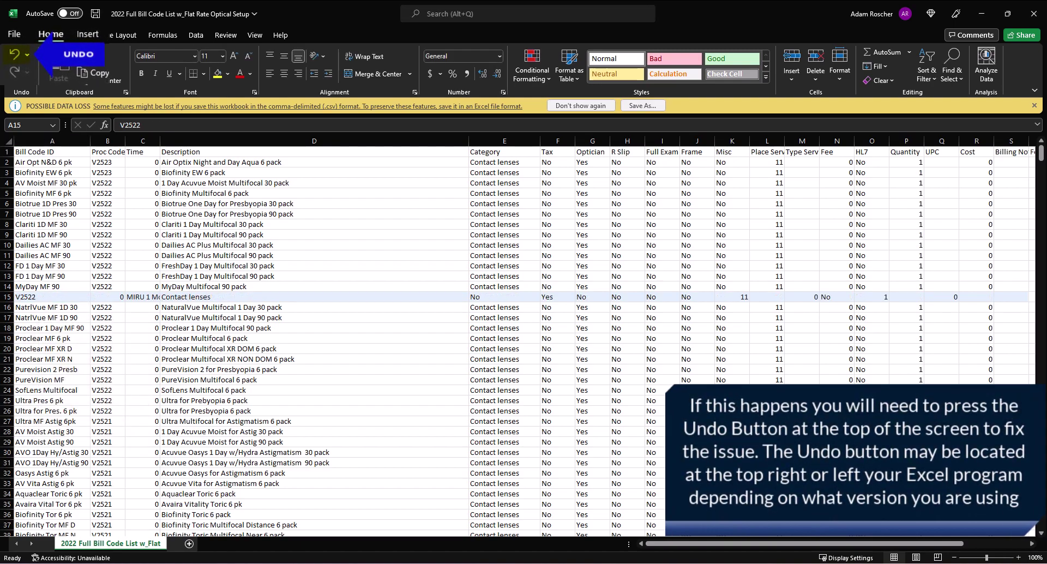
pyautogui.click(6, 152)
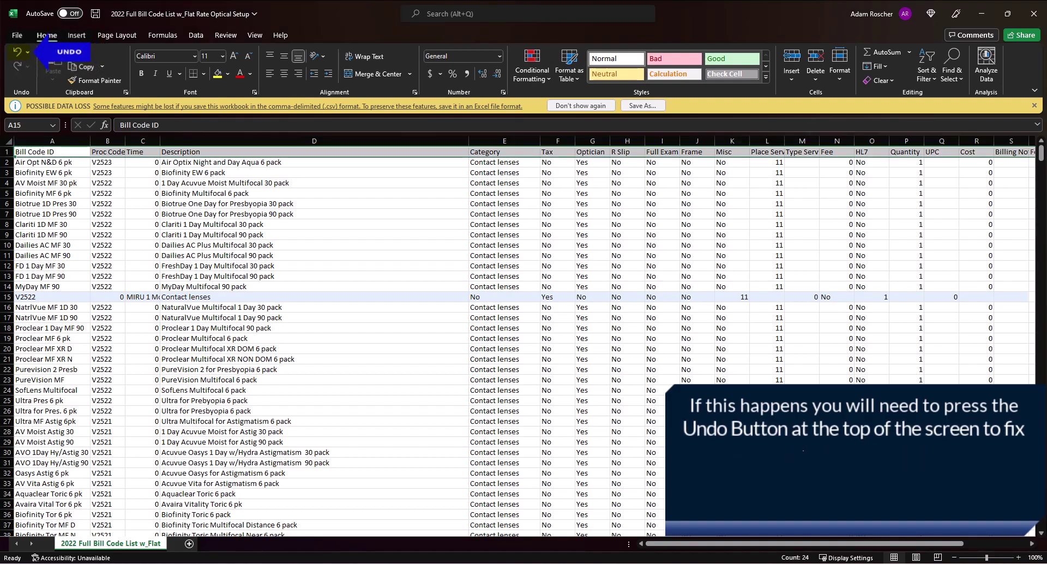
pyautogui.hotkey('ctrl', 'z')
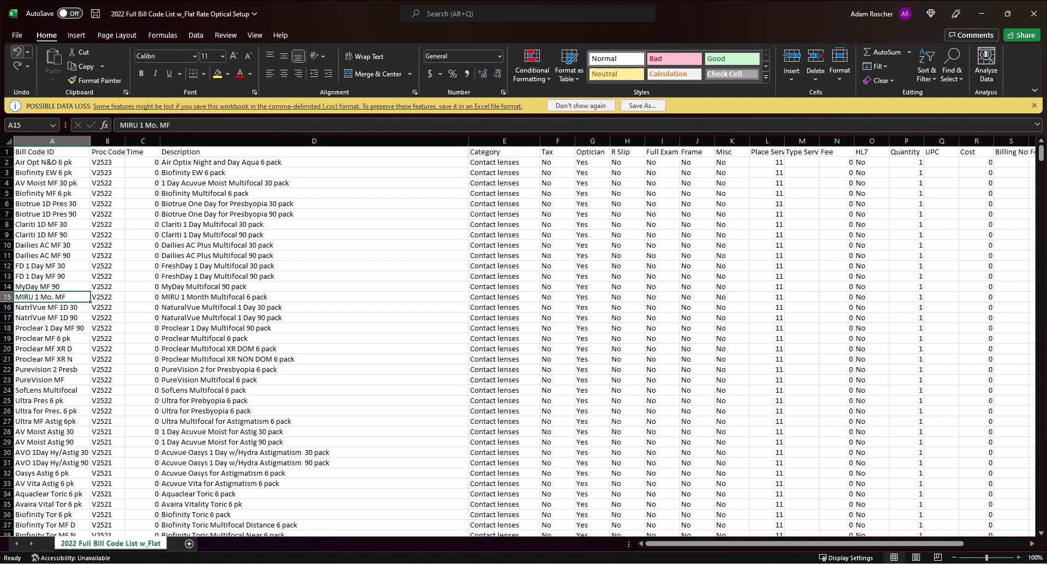
pyautogui.hotkey('shift', 'space')
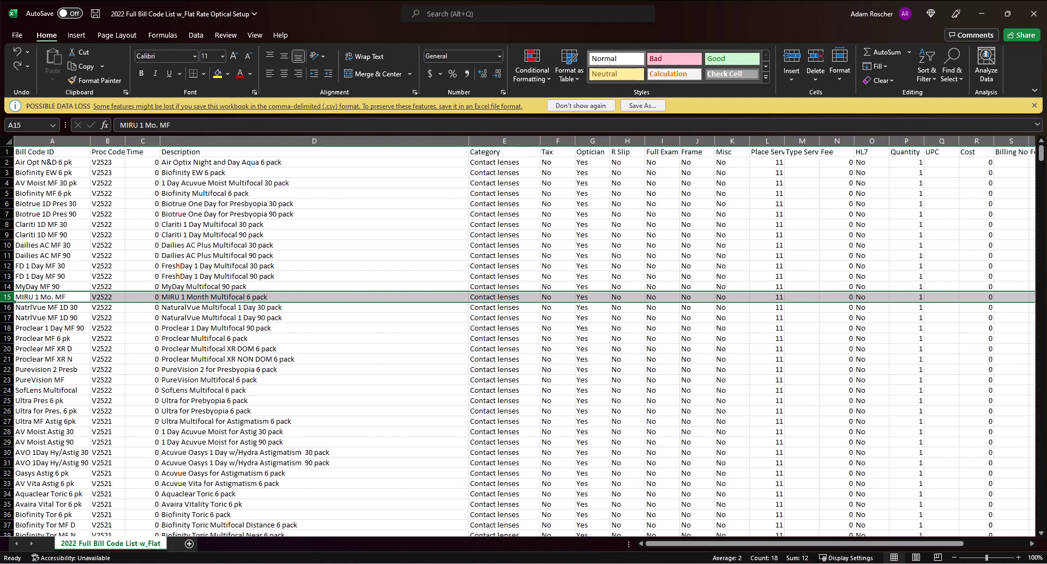
# - Delete rows 15–20, then undo to restore the six rows
pyautogui.moveTo(8, 297); pyautogui.dragTo(7, 356)
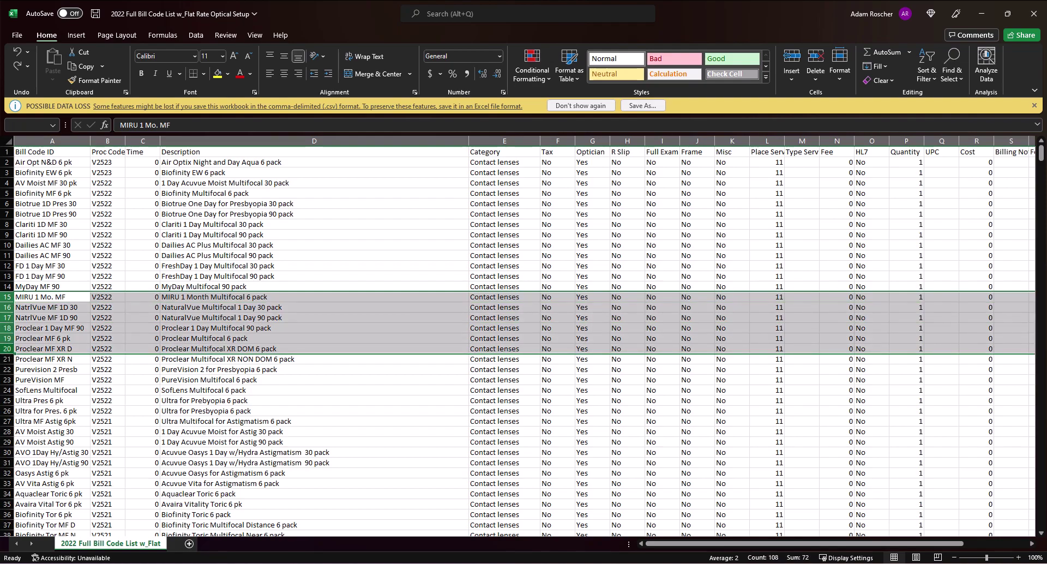
pyautogui.rightClick(8, 352)
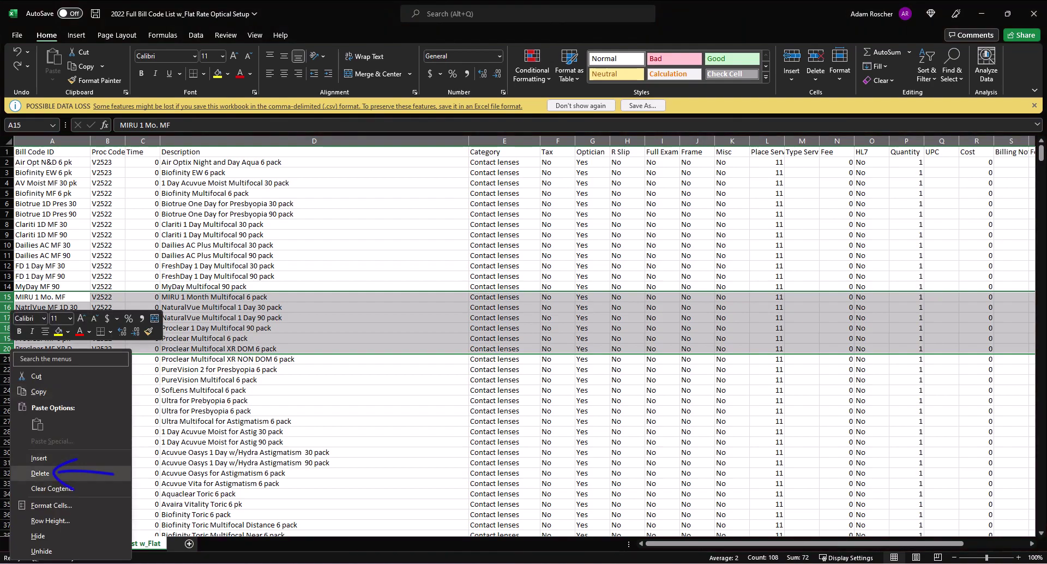
pyautogui.click(40, 473)
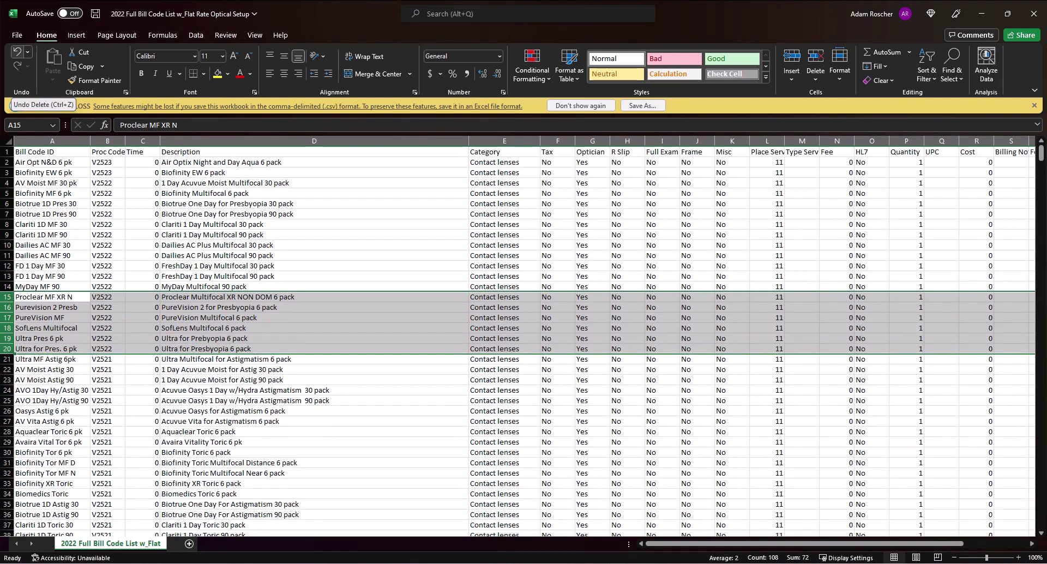
pyautogui.click(17, 52)
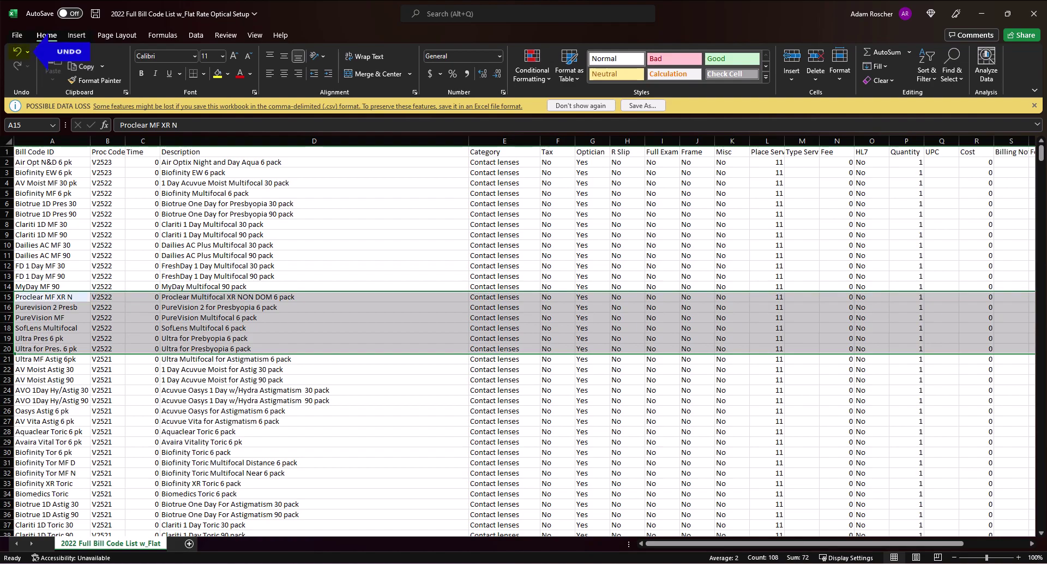
pyautogui.hotkey('ctrl', 'z')
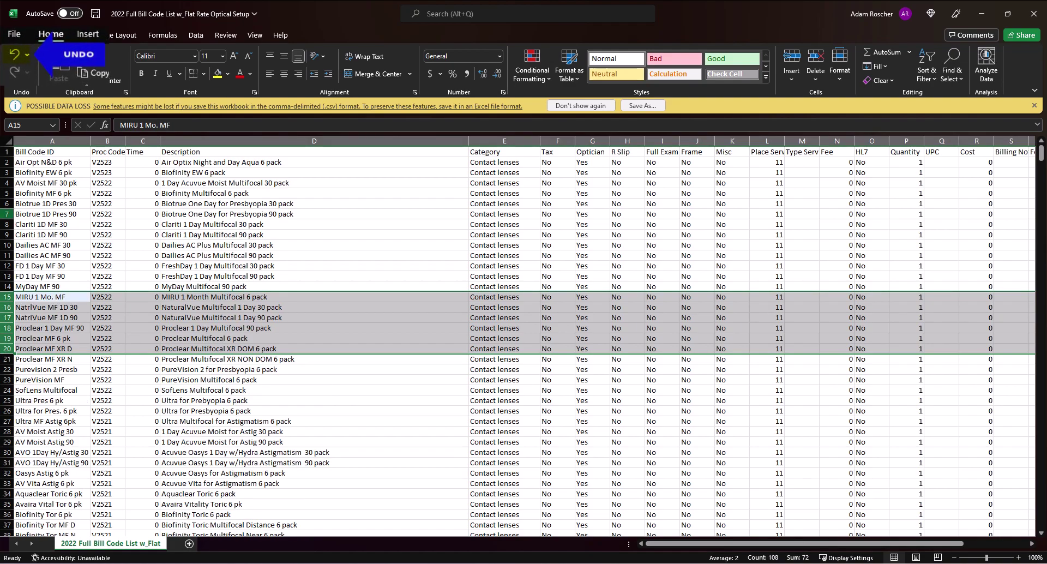
# - Delete rows 7 through 21, Biotrue 1D Pres 90 to Proclear Multifocal XR NON DOM
pyautogui.click(7, 213)
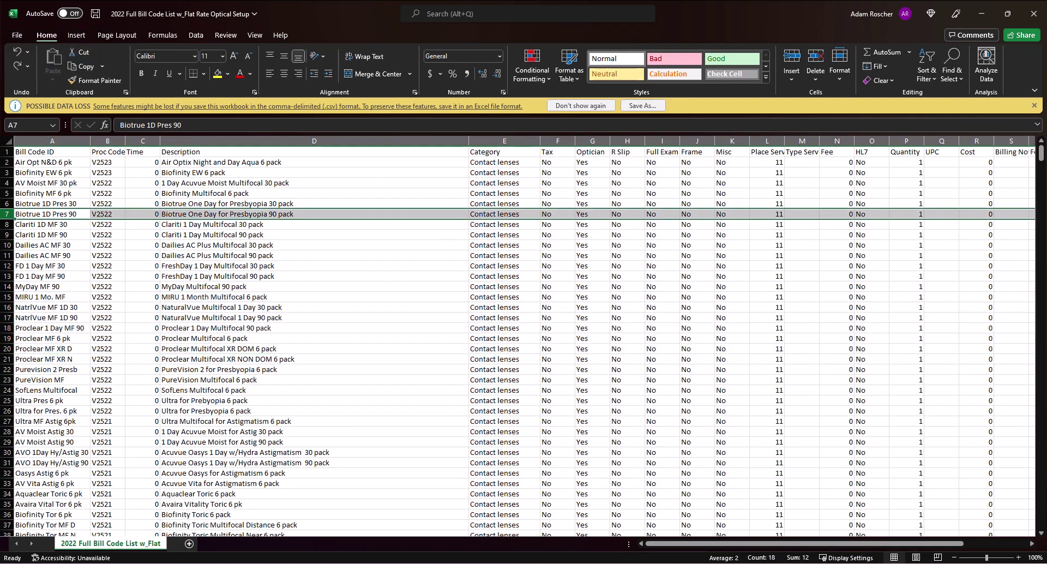
pyautogui.click(7, 214)
pyautogui.moveTo(6, 214); pyautogui.dragTo(6, 359)
pyautogui.rightClick(8, 338)
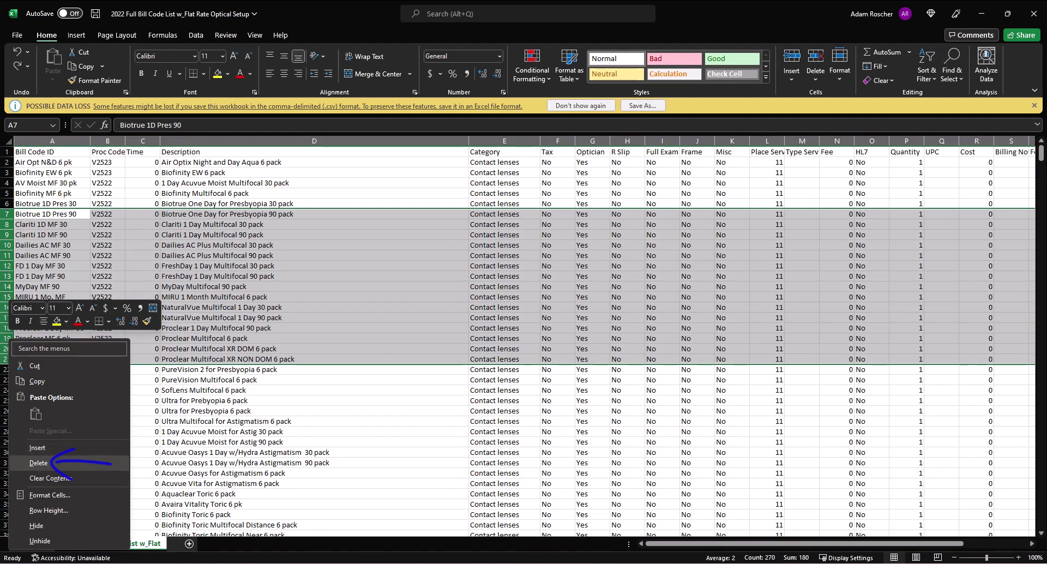
pyautogui.click(38, 463)
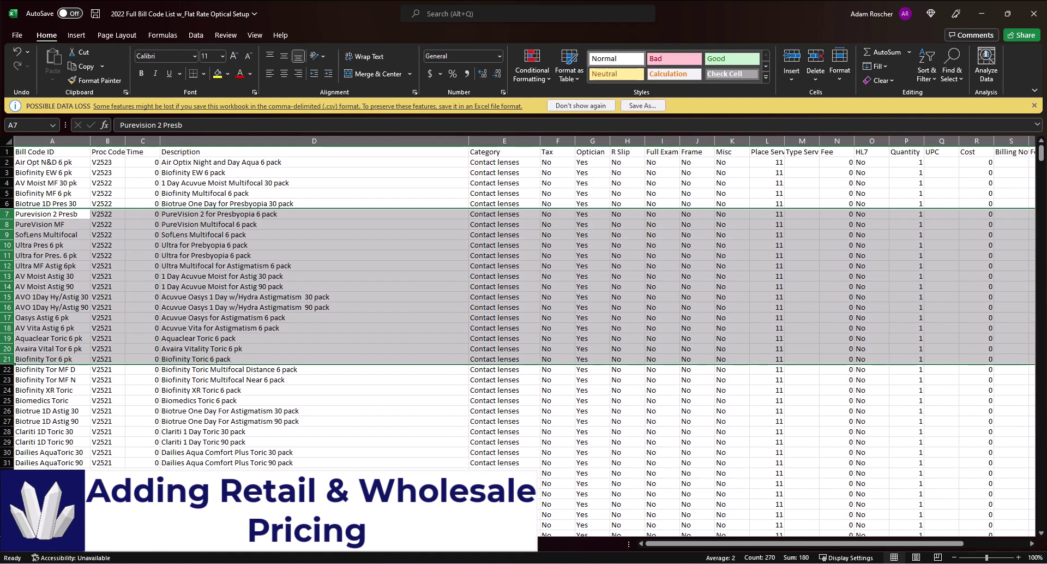
# - Fill the Fee column N with green and the Cost column R with yellow
pyautogui.rightClick(838, 140)
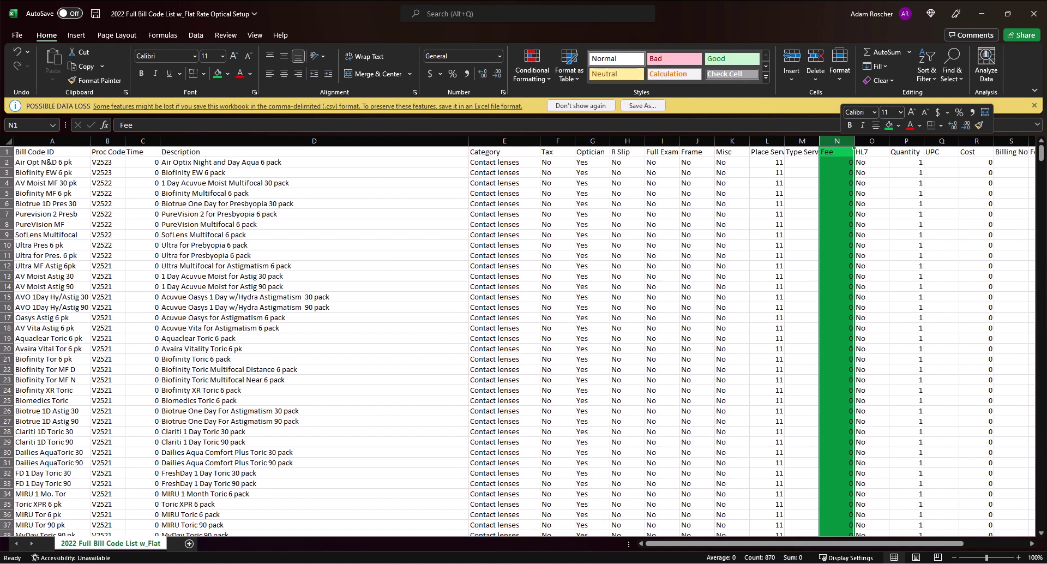
pyautogui.click(976, 141)
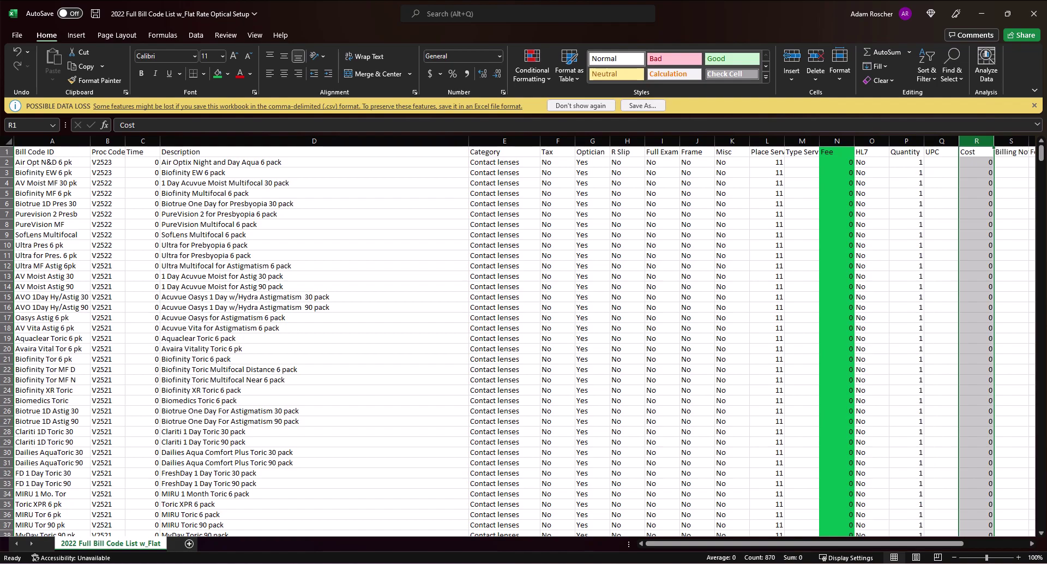
pyautogui.rightClick(977, 140)
pyautogui.click(867, 124)
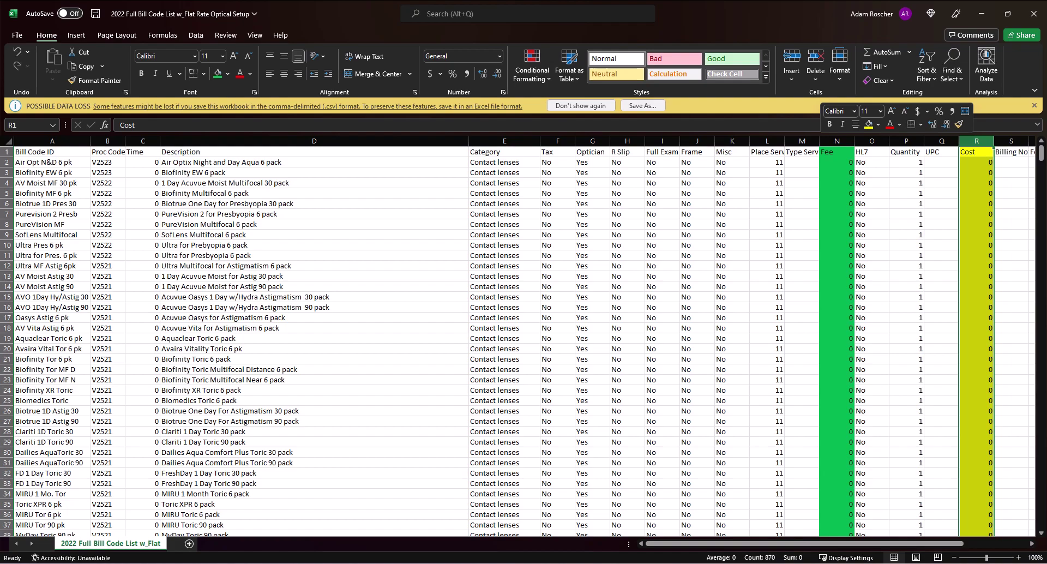
# - Scroll to the last row and copy cells F870 through X870
pyautogui.scroll(-5, 518, 341)
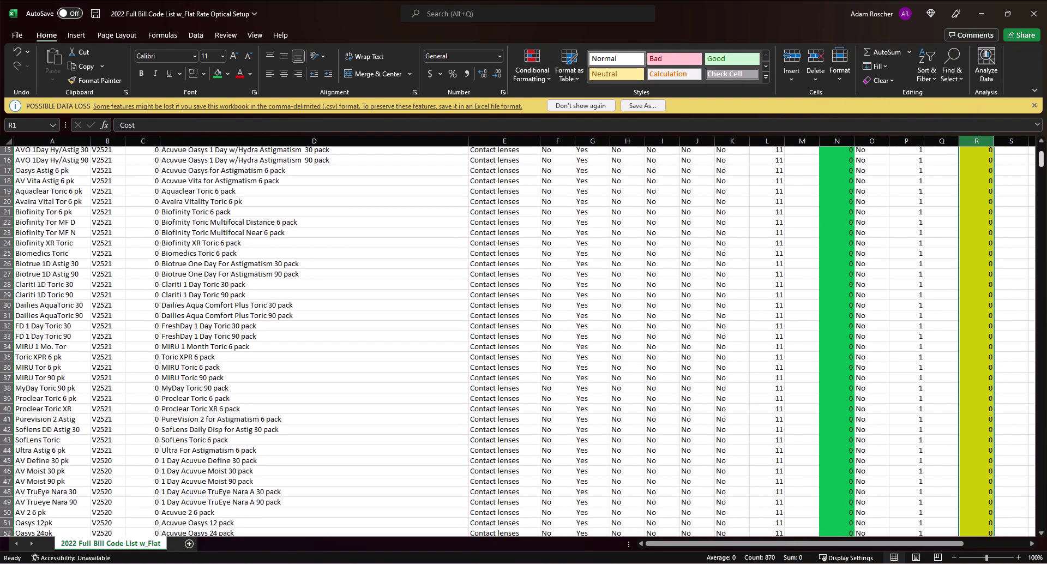
pyautogui.moveTo(1041, 159); pyautogui.dragTo(1041, 521)
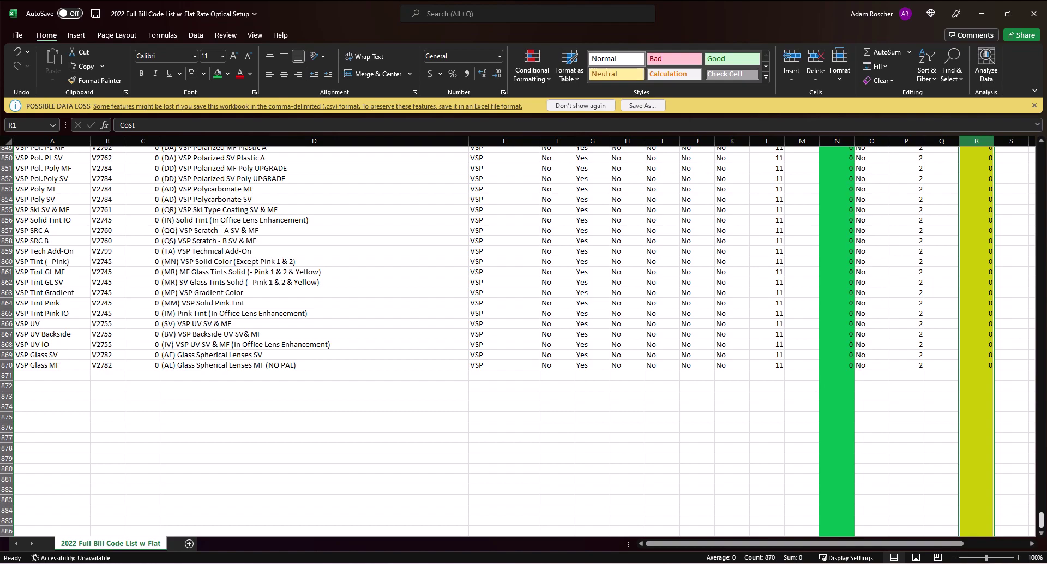
pyautogui.click(557, 365)
pyautogui.hotkey('shift', 'Right')
pyautogui.hotkey('shift', 'Right')
pyautogui.hotkey('shift', 'Right')
pyautogui.hotkey('shift', 'Right')
pyautogui.hotkey('shift', 'Right')
pyautogui.hotkey('shift', 'Right')
pyautogui.hotkey('shift', 'Right')
pyautogui.hotkey('shift', 'Right')
pyautogui.hotkey('shift', 'Right')
pyautogui.hotkey('shift', 'Right')
pyautogui.hotkey('shift', 'Right')
pyautogui.hotkey('shift', 'Right')
pyautogui.hotkey('shift', 'Right')
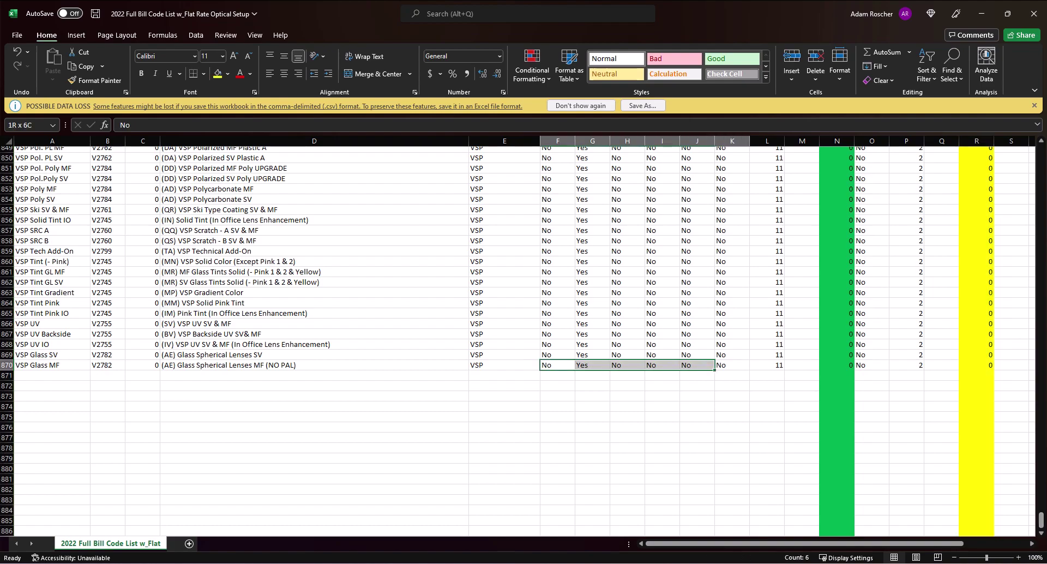
pyautogui.hotkey('shift', 'Right')
pyautogui.hotkey('shift', 'Right')
pyautogui.hotkey('shift', 'Right')
pyautogui.hotkey('shift', 'Right')
pyautogui.hotkey('shift', 'Right')
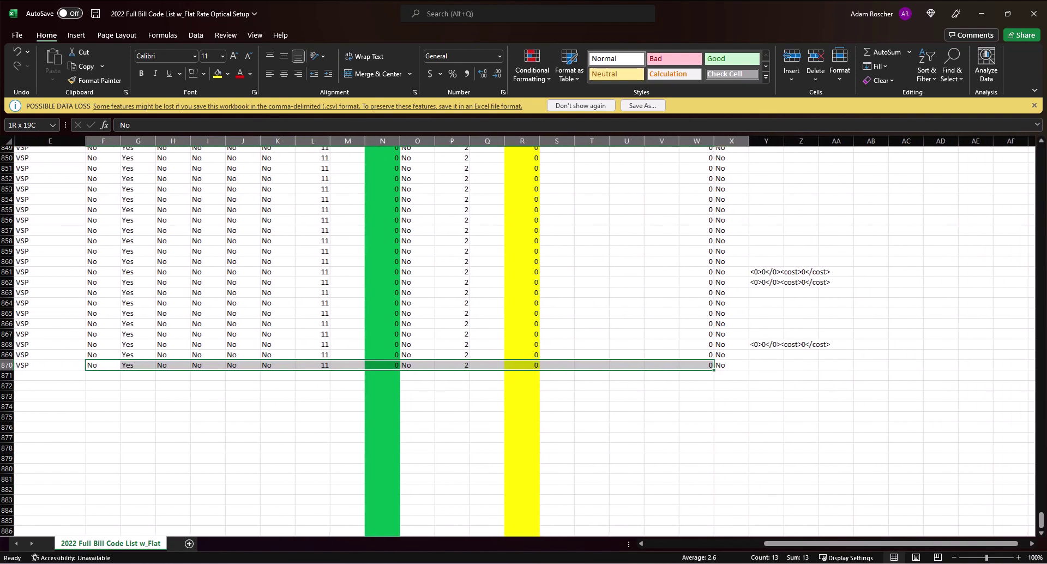
pyautogui.rightClick(690, 365)
pyautogui.moveTo(753, 53); pyautogui.dragTo(750, 83)
pyautogui.press('c')
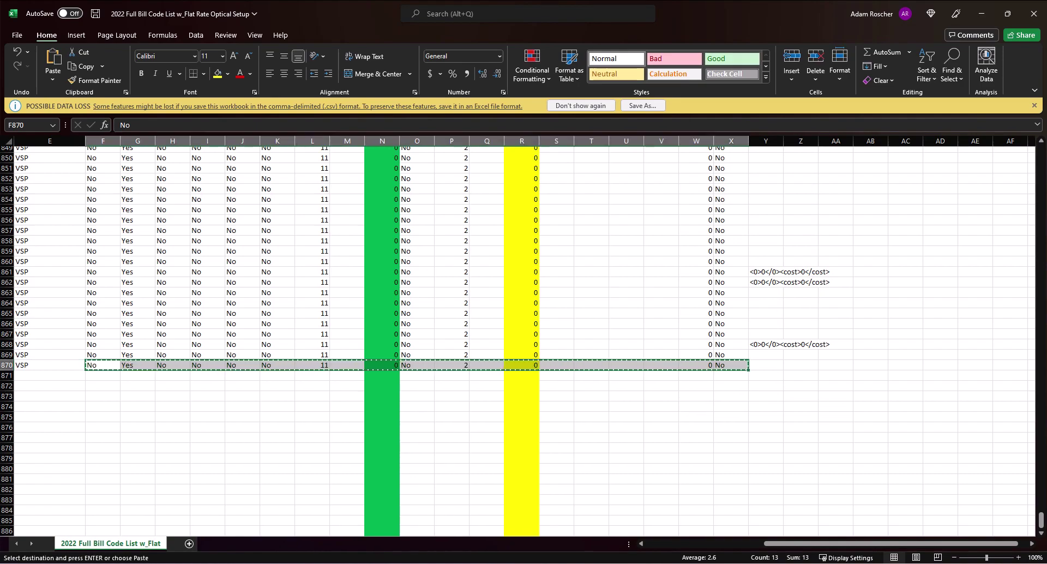
# - Paste the copied row 870 values into row 871 starting at F871
pyautogui.click(102, 376)
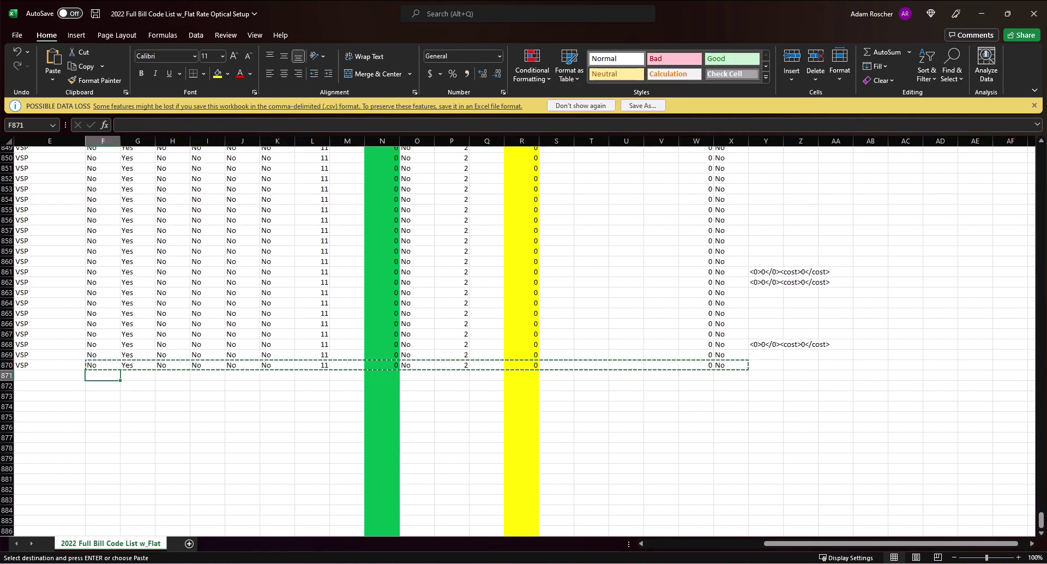
pyautogui.rightClick(102, 376)
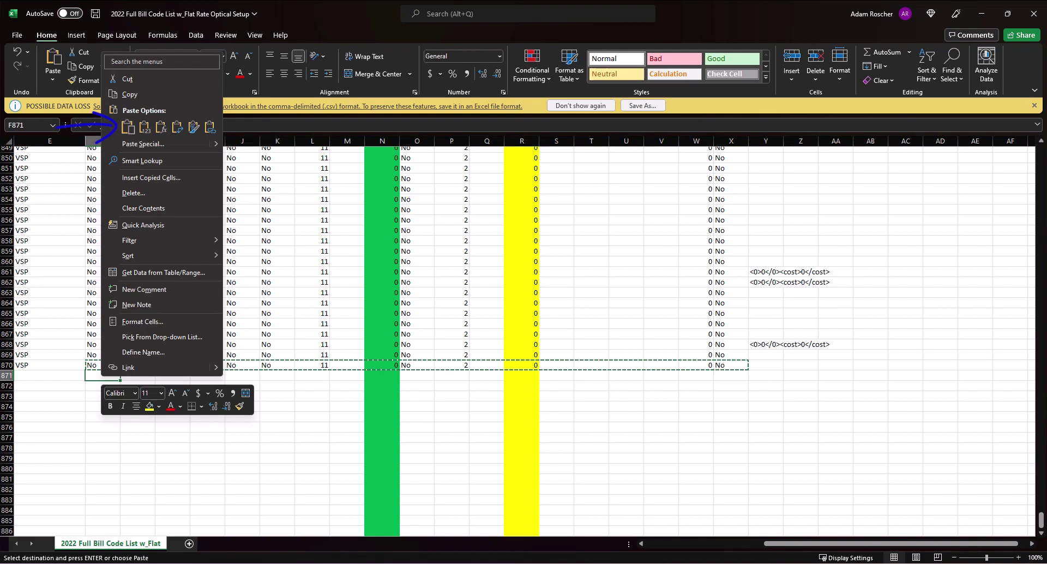
pyautogui.click(127, 126)
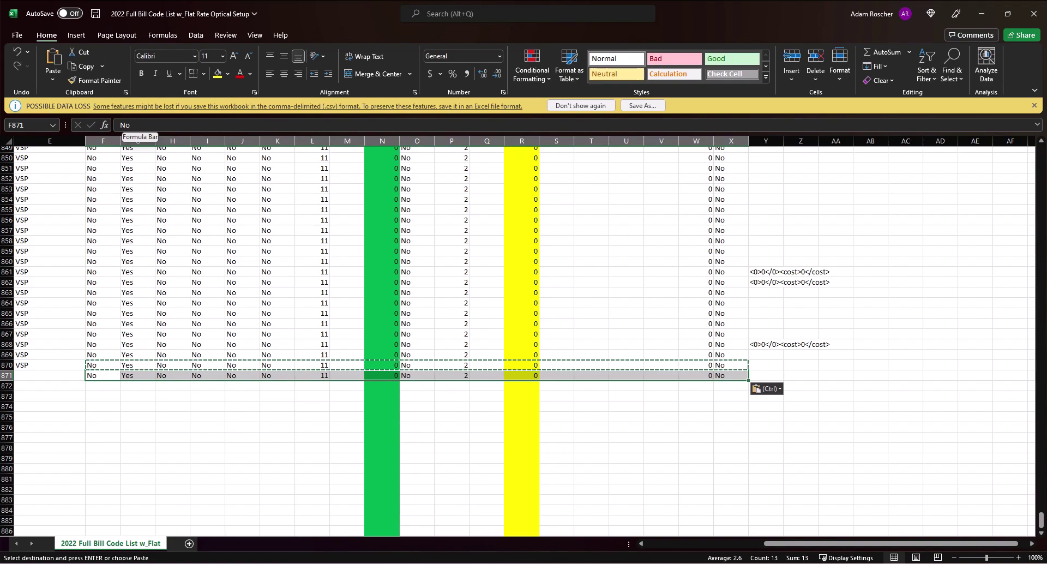
pyautogui.hscroll(-3, 524, 338)
pyautogui.moveTo(49, 442); pyautogui.dragTo(51, 384)
pyautogui.moveTo(33, 405); pyautogui.dragTo(65, 406)
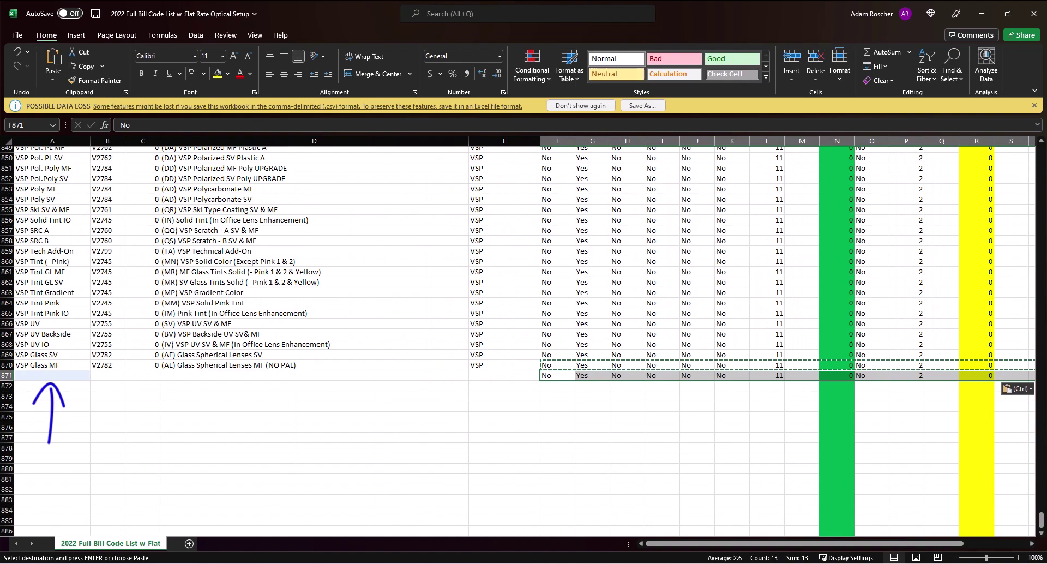
# - Enter New Bill Code ID in A871, S2799 in B871 and 0 in C871
pyautogui.click(52, 376)
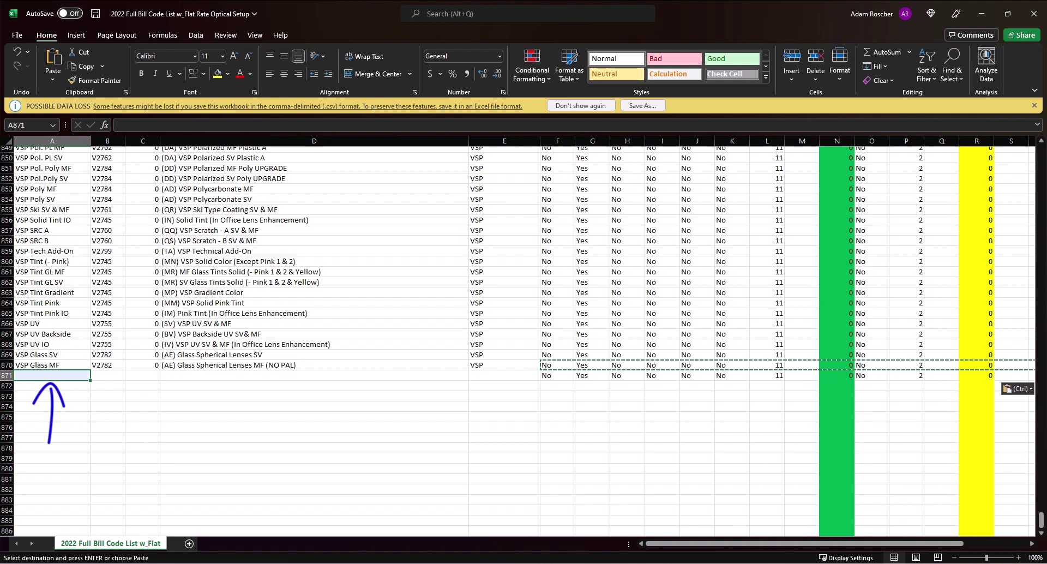
pyautogui.write('New')
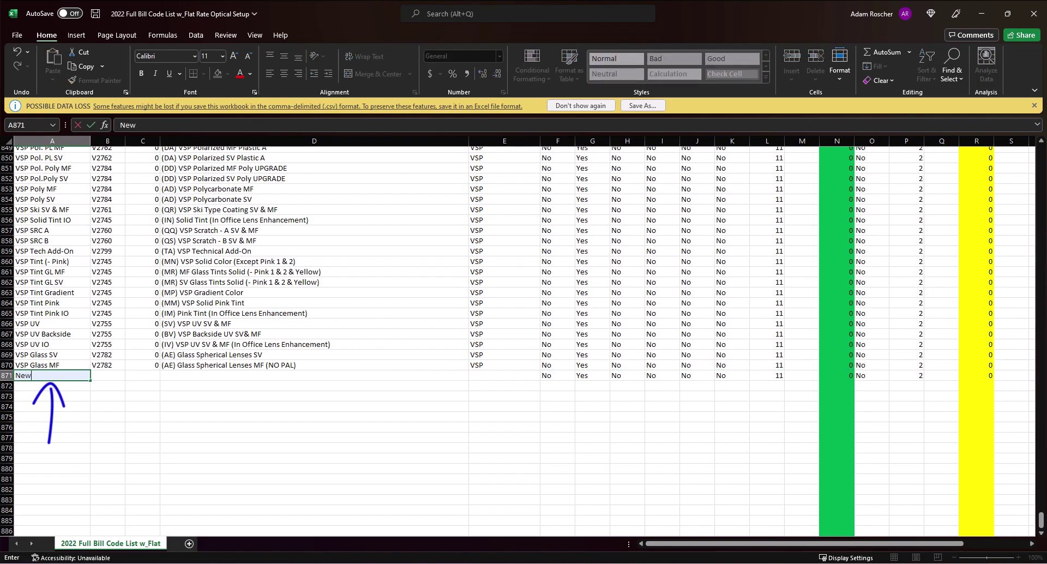
pyautogui.write(' Bill Code I')
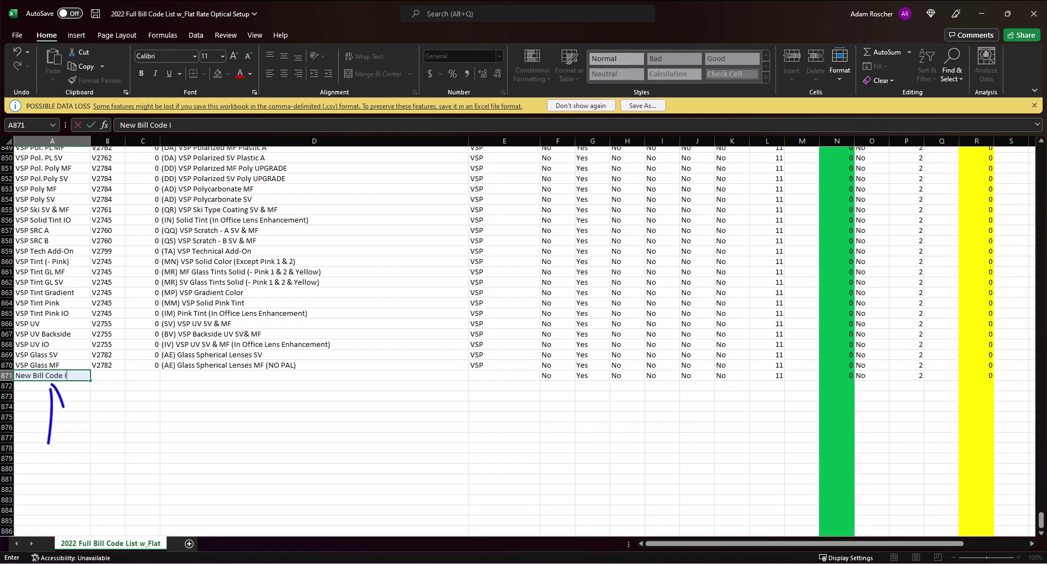
pyautogui.write('D')
pyautogui.press('Tab')
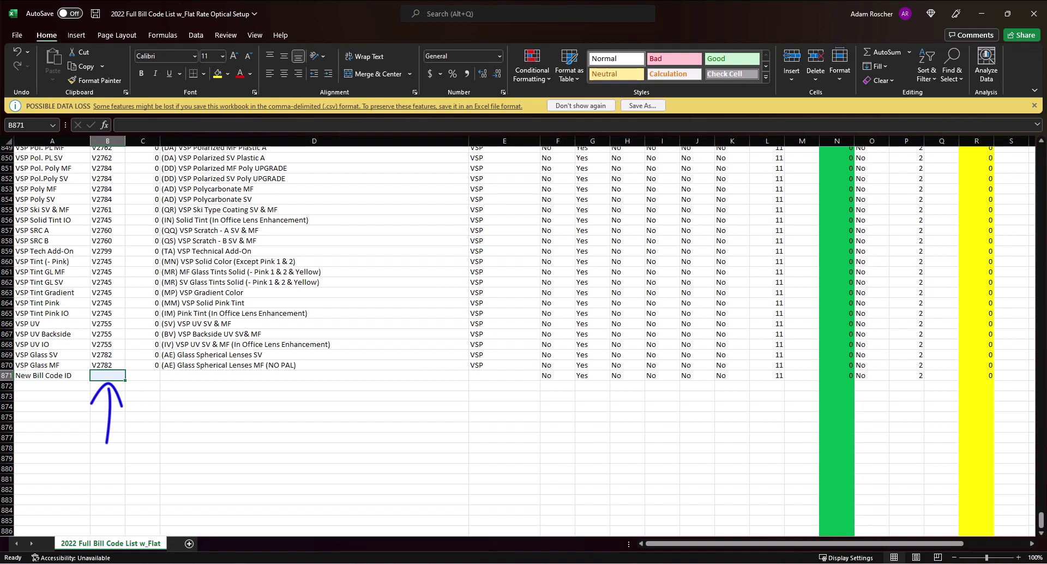
pyautogui.write('V')
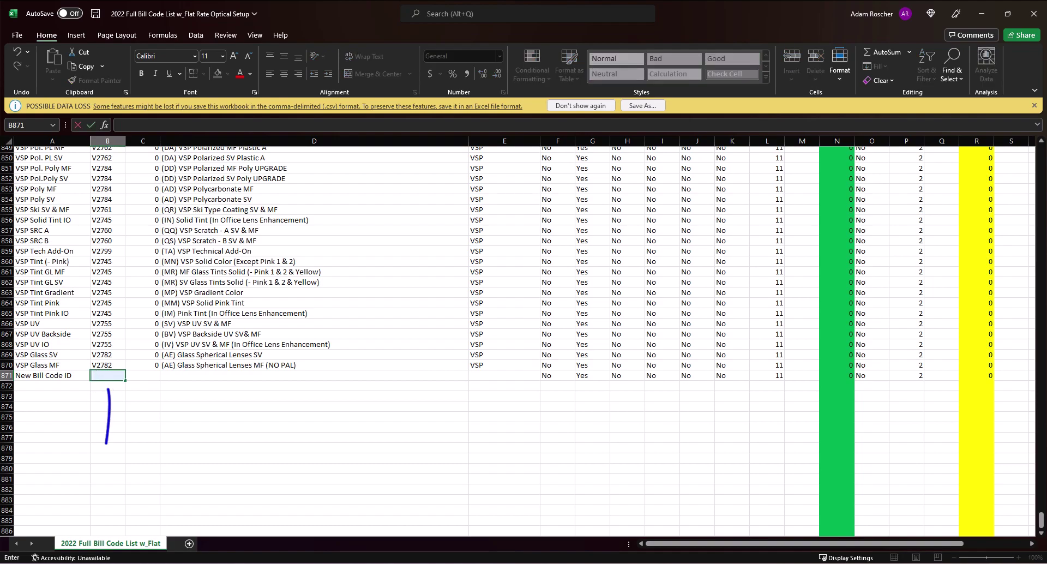
pyautogui.press('BackSpace')
pyautogui.write('S2799')
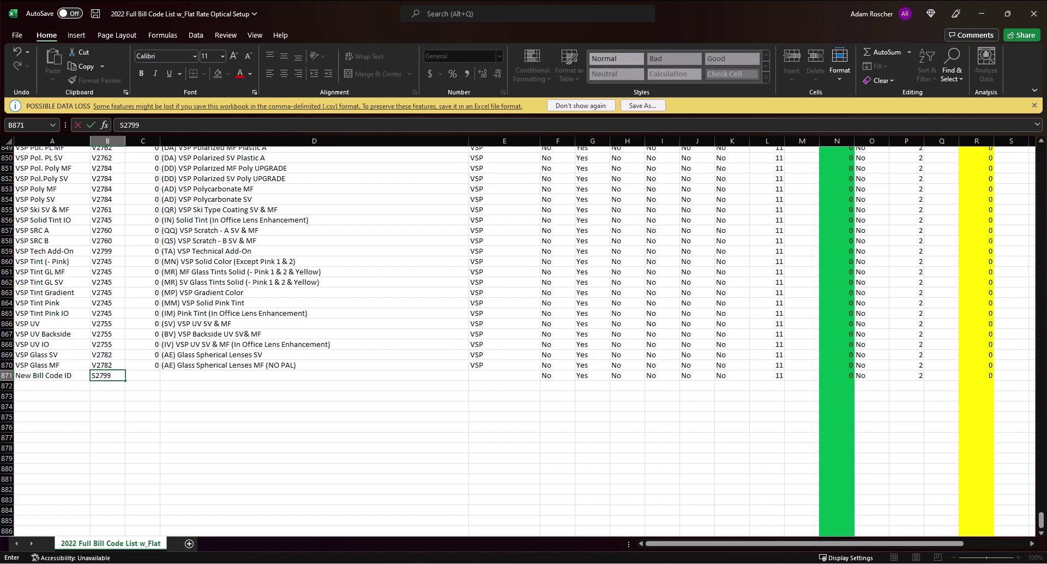
pyautogui.press('Tab')
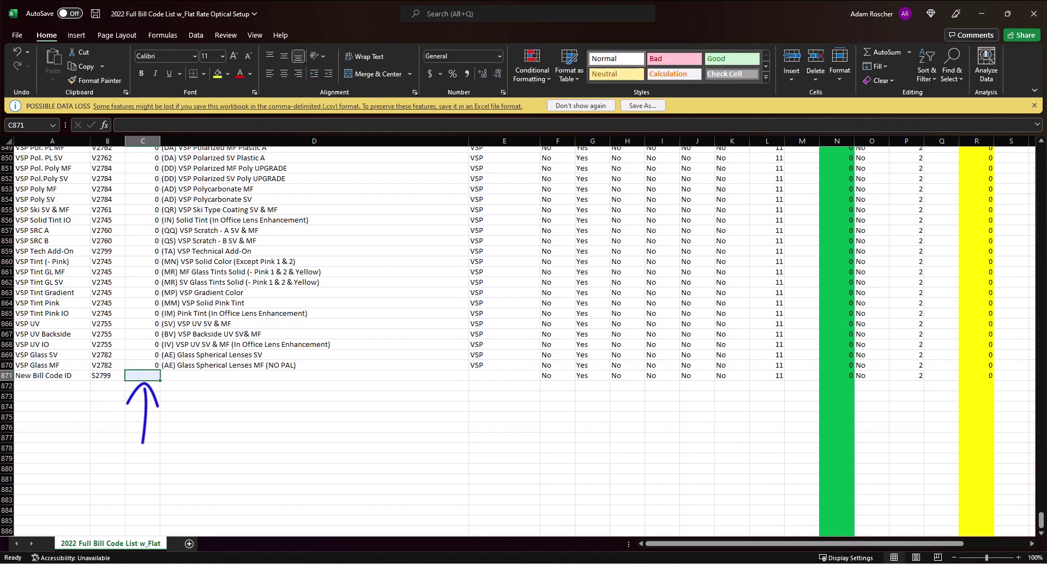
pyautogui.write('0')
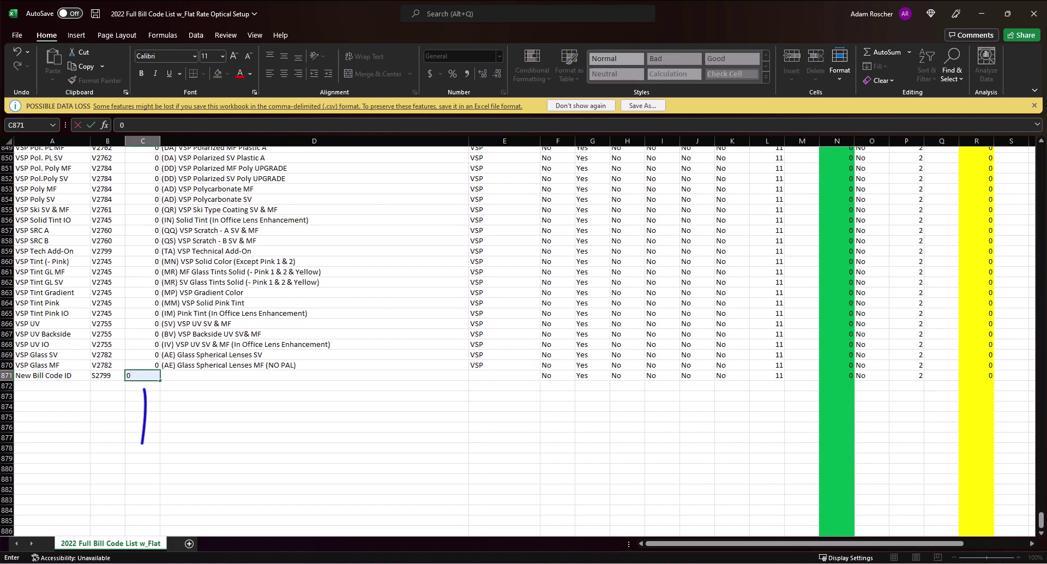
pyautogui.press('Tab')
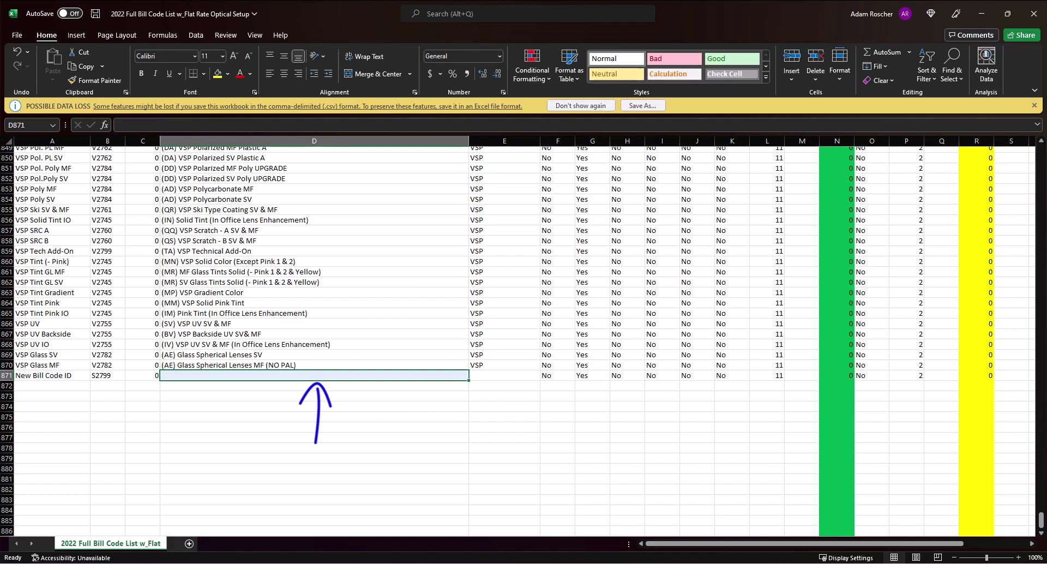
# - Enter Description Goes Here in D871 and Category Goes Here in E871, then save the workbook
pyautogui.write('Description Goes Here')
pyautogui.press('Tab')
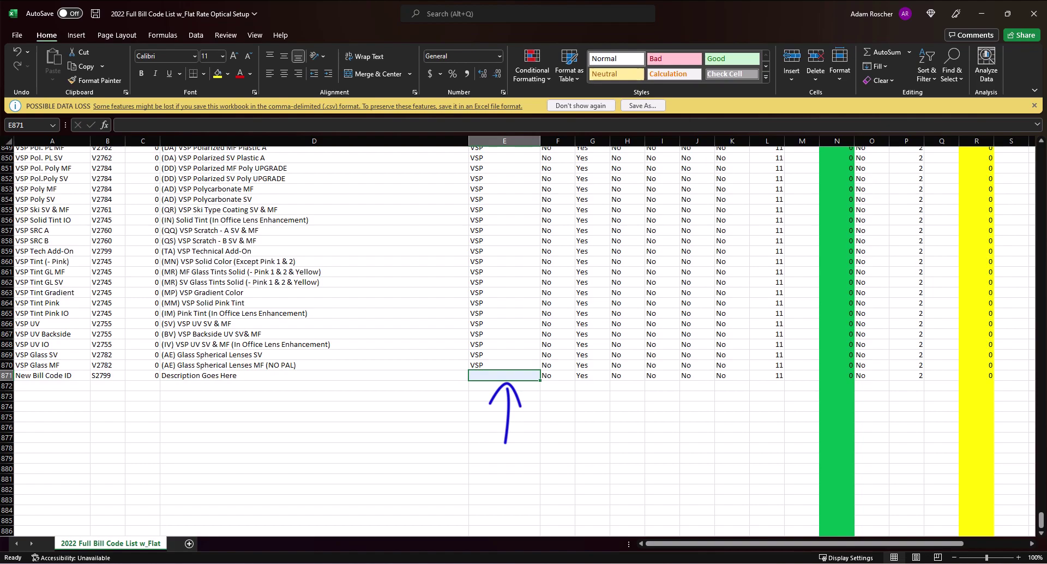
pyautogui.write('Cate')
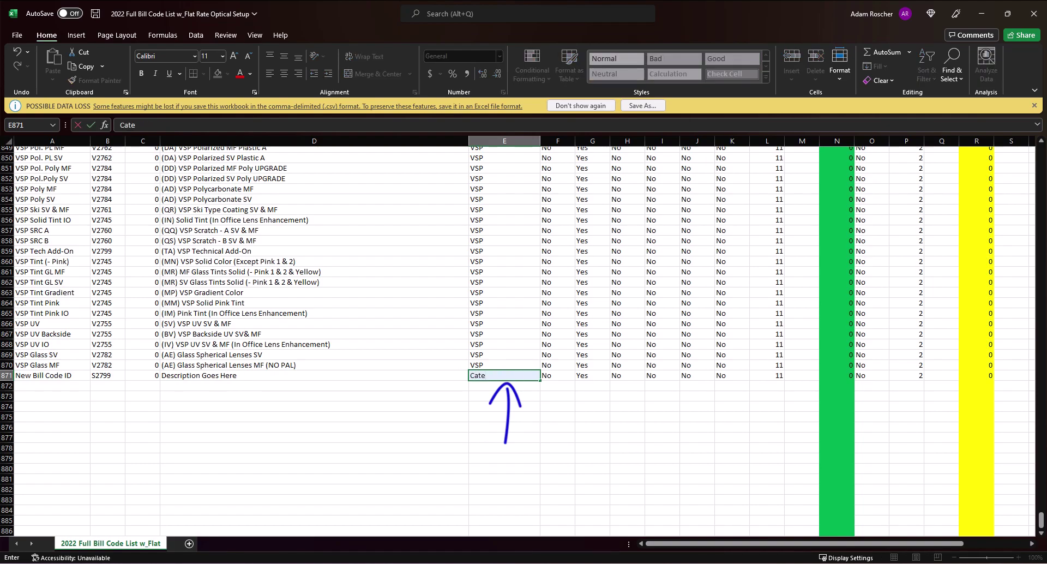
pyautogui.write('gory Goes Here')
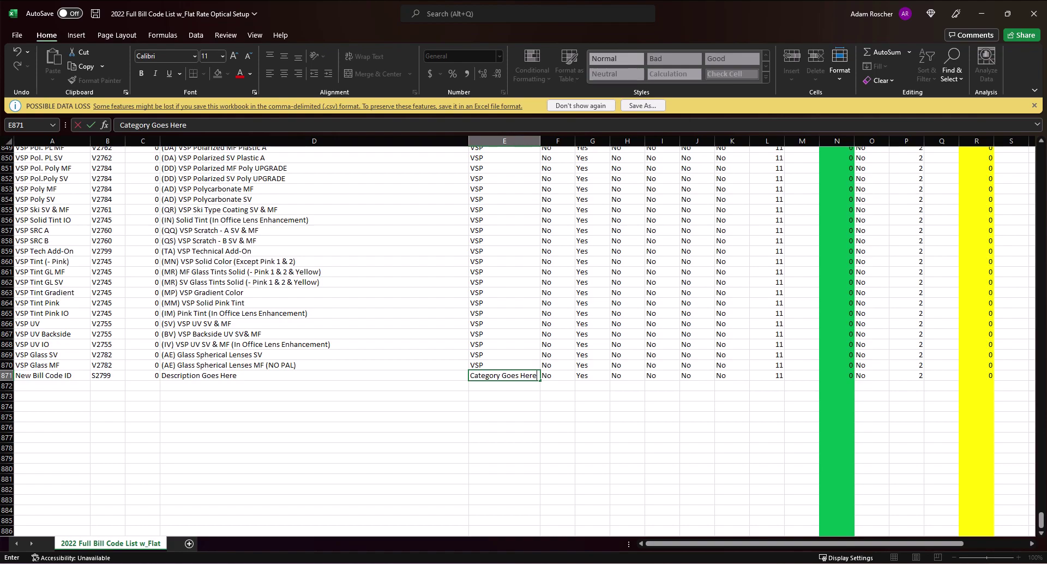
pyautogui.hotkey('ctrl', 's')
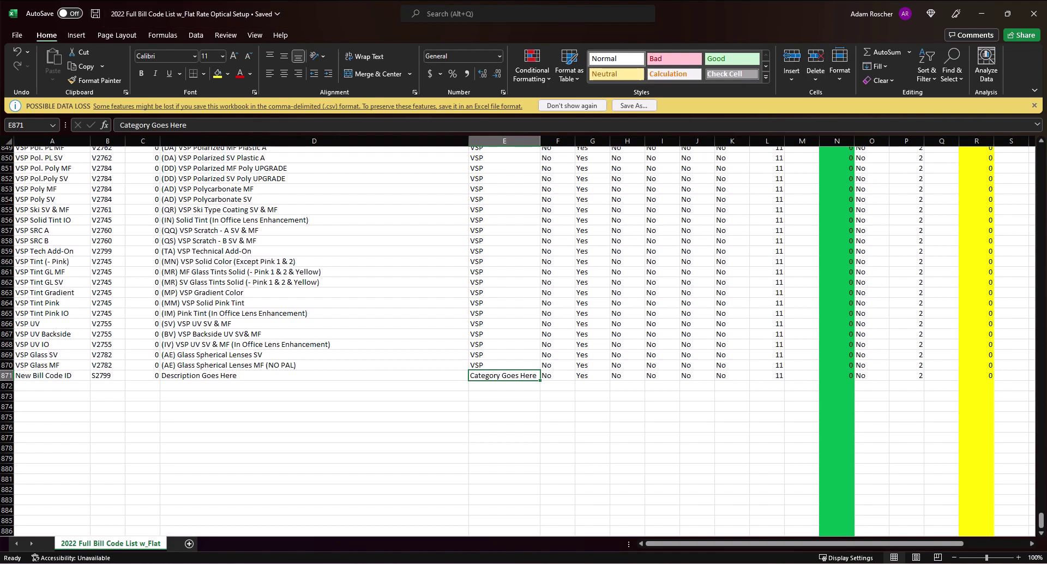
# - Close Excel and import the 2022 Full Bill Code List file via Admin > Billing, replacing existing codes
pyautogui.click(1034, 13)
pyautogui.click(264, 40)
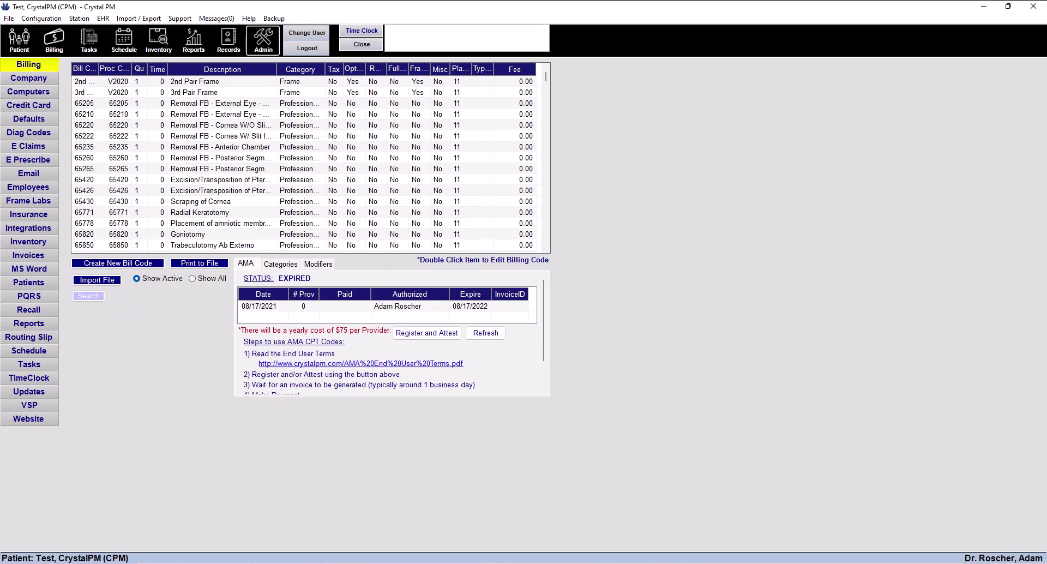
pyautogui.click(97, 280)
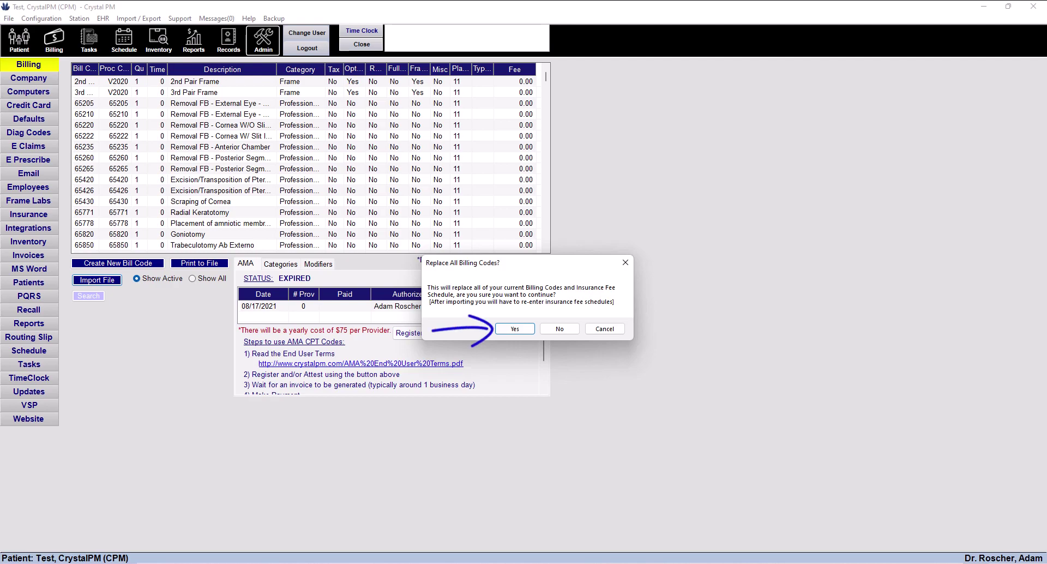
pyautogui.press('Return')
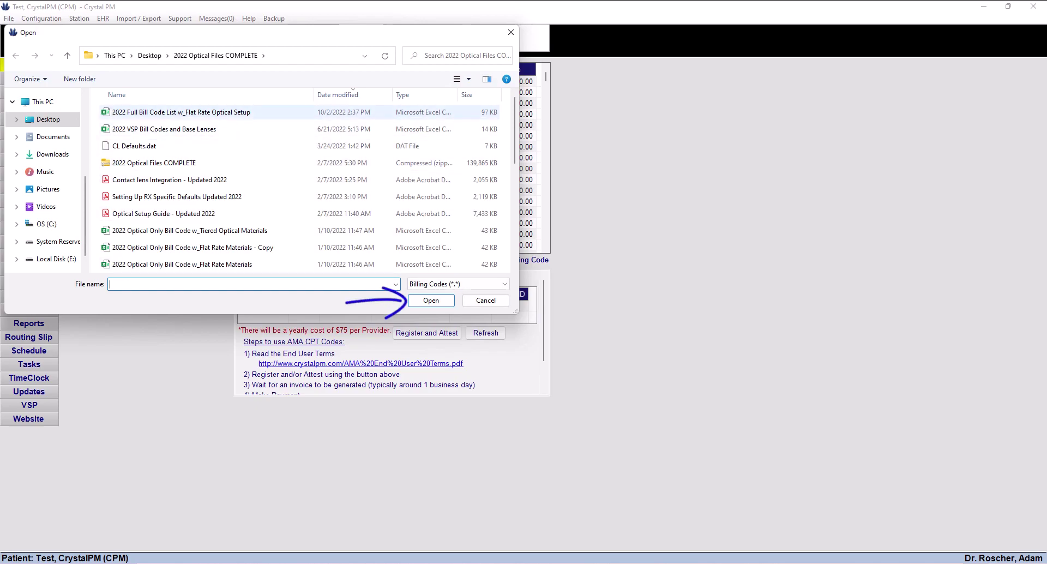
pyautogui.click(181, 112)
pyautogui.press('Return')
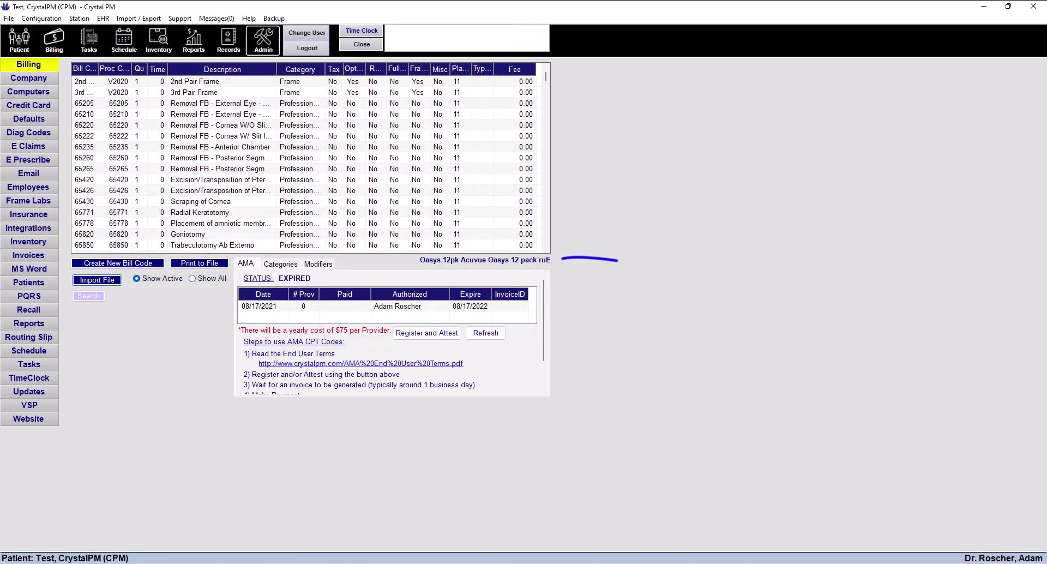